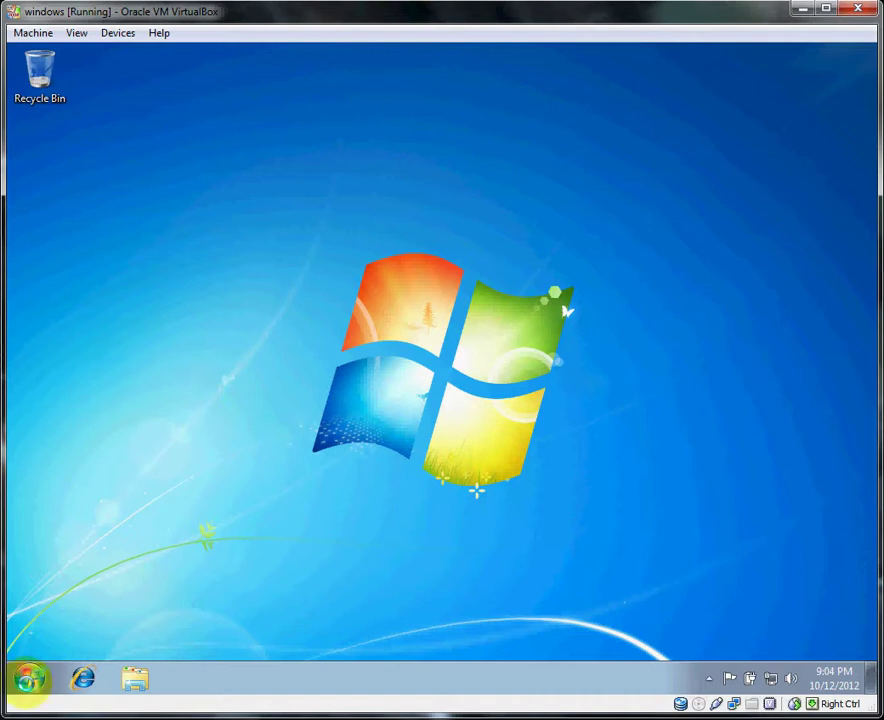
# Step: Open Computer from the Start menu to review drives C:, D: and the nearly empty E:
pyautogui.click(31, 679)
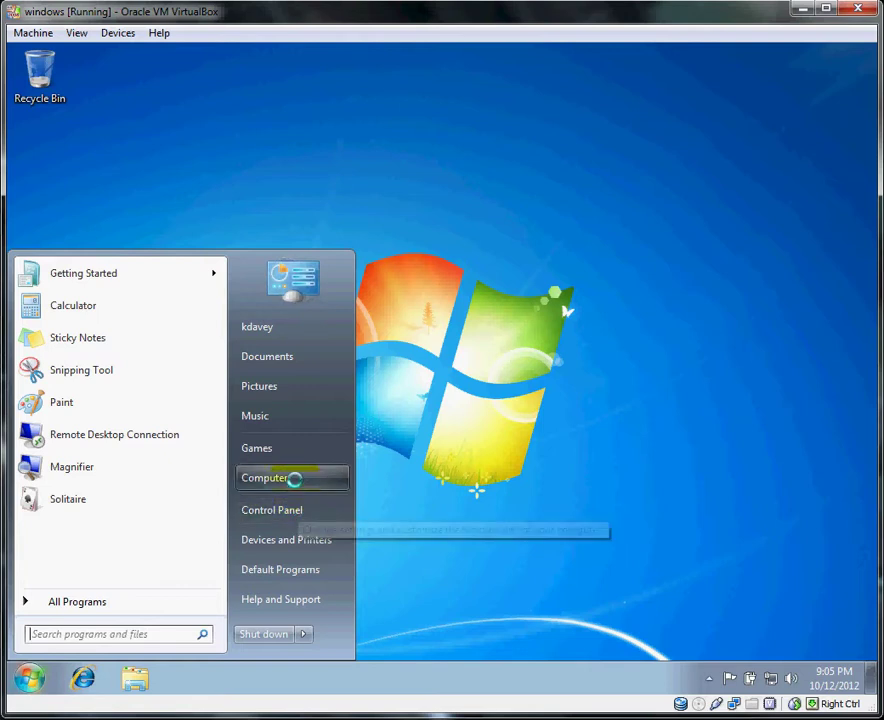
pyautogui.click(293, 478)
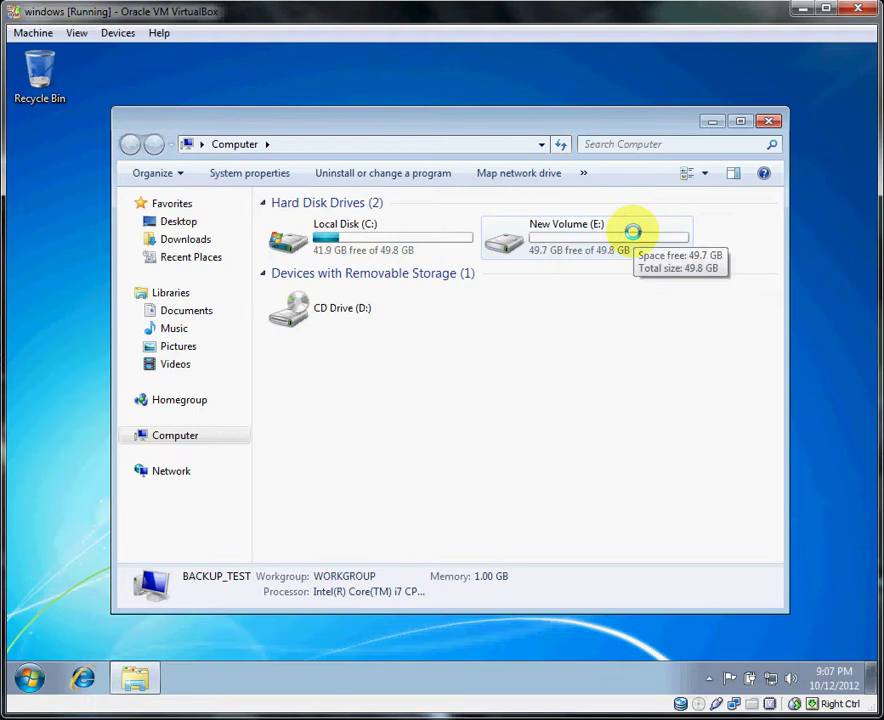
# Step: Close the Computer window and open Control Panel's System and Security page
pyautogui.click(770, 120)
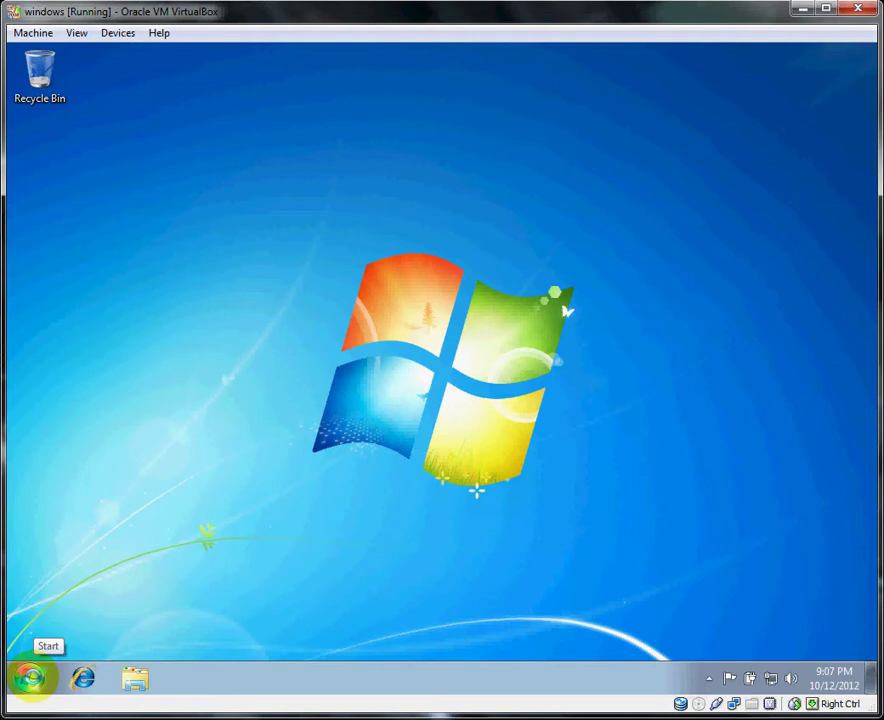
pyautogui.click(30, 678)
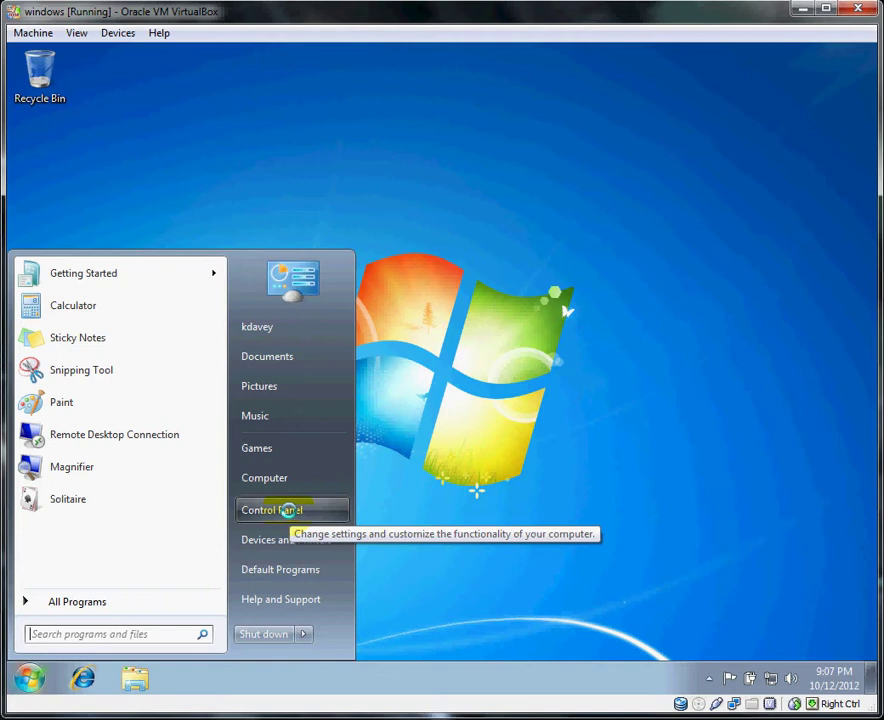
pyautogui.click(288, 510)
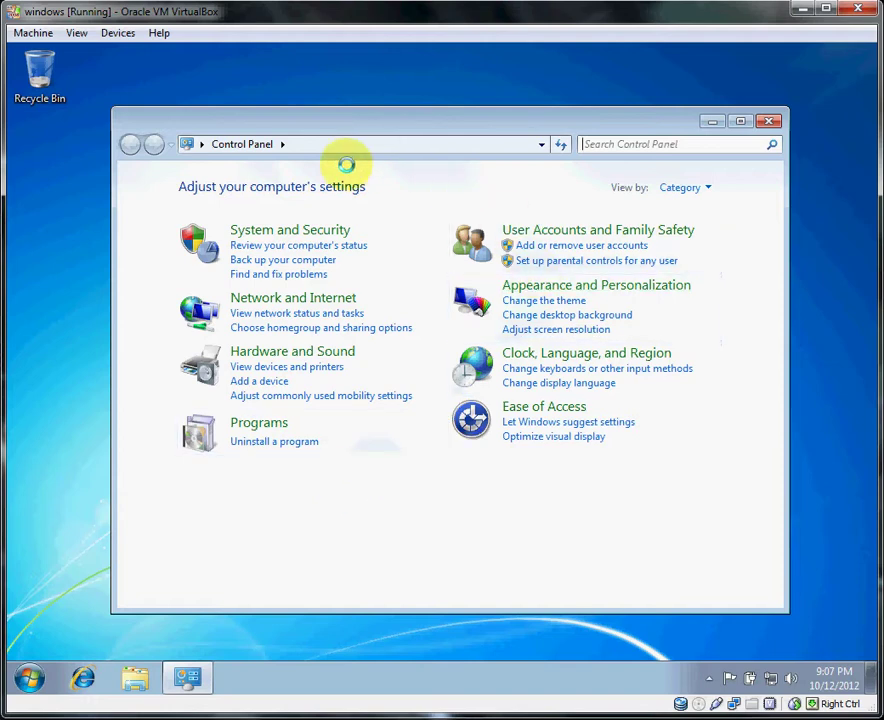
pyautogui.click(271, 229)
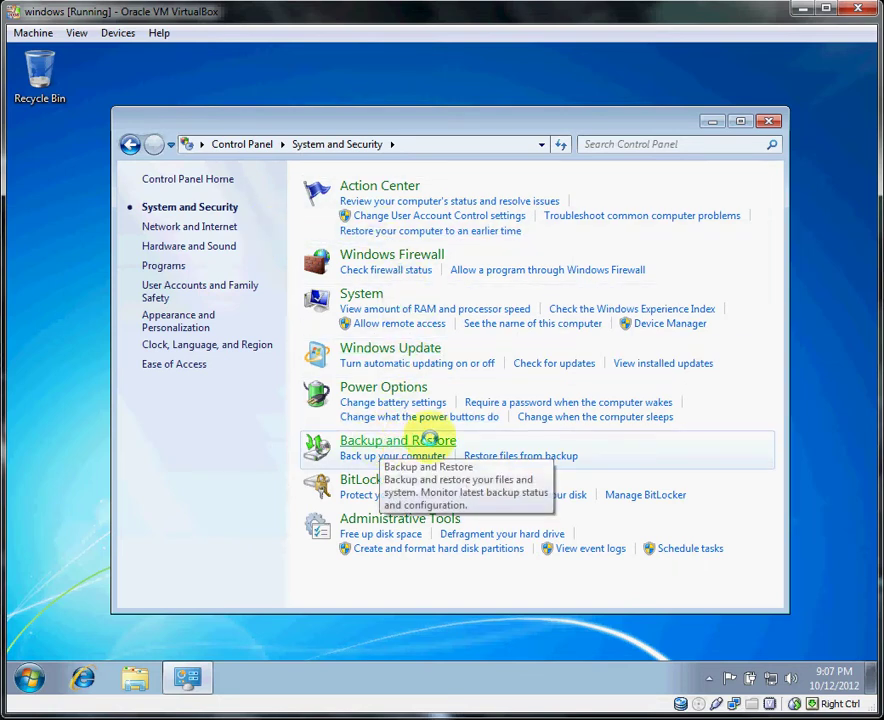
# Step: Launch the Windows Backup setup wizard from Backup and Restore
pyautogui.click(430, 440)
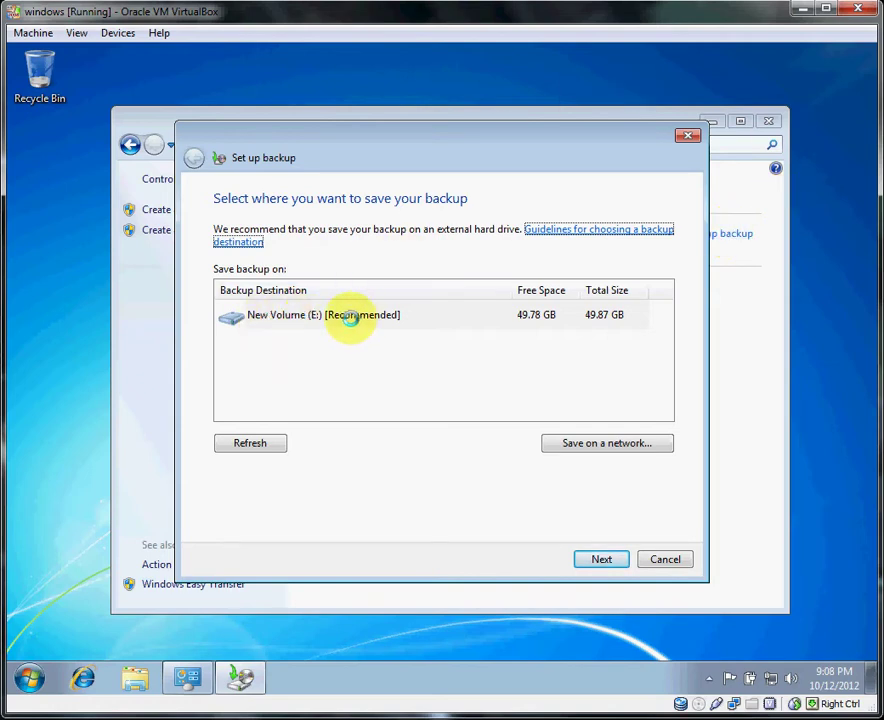
# Step: Choose New Volume (E:) as the backup destination
pyautogui.press('Return')
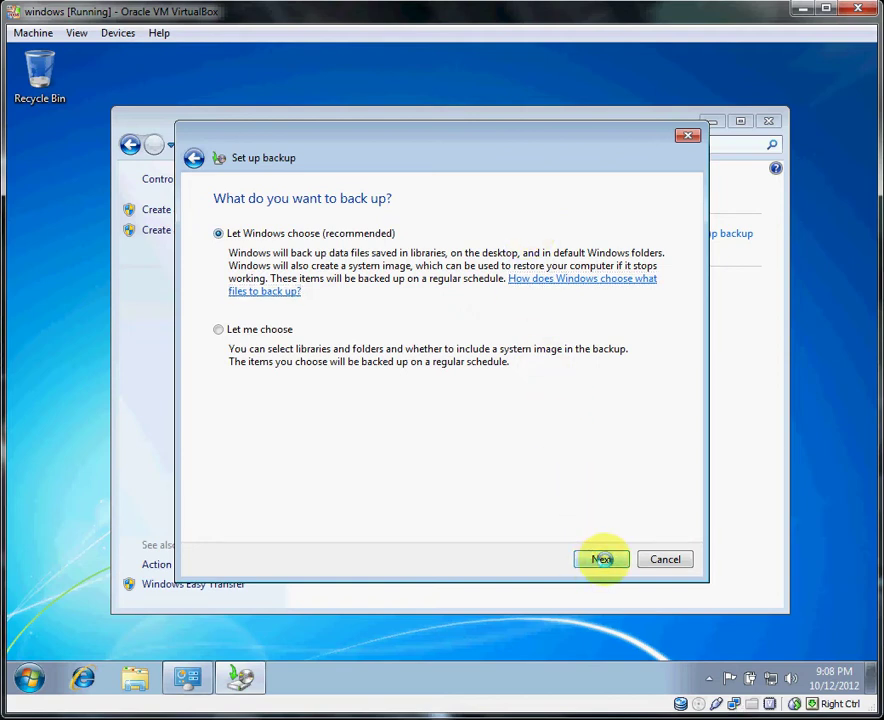
# Step: Keep 'Let Windows choose' for backup contents and continue to the review page
pyautogui.click(602, 559)
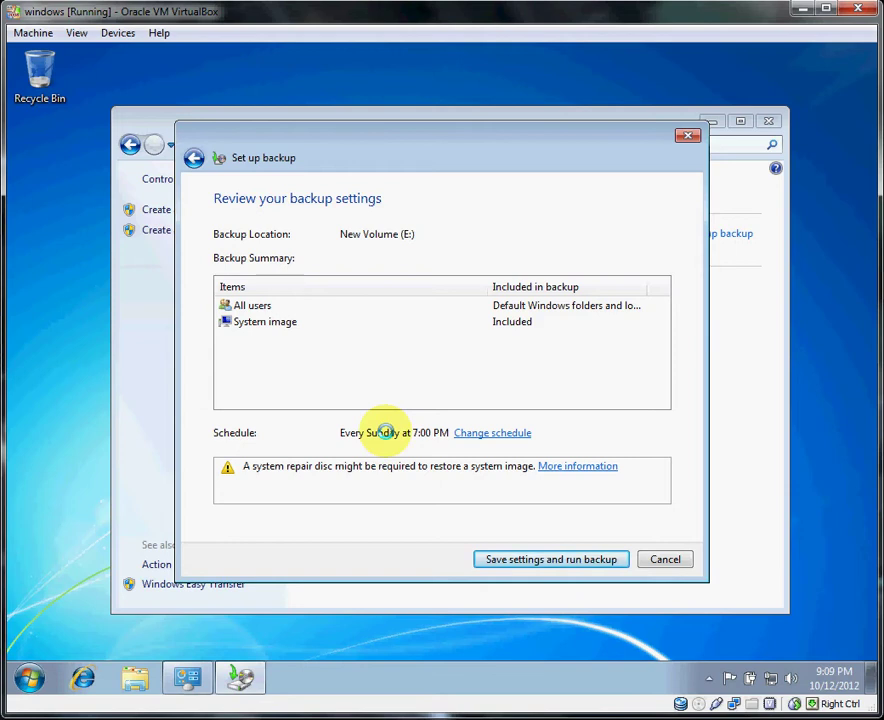
# Step: Turn off 'Run backup on a schedule' in the backup schedule settings, leaving Weekly unchanged
pyautogui.click(488, 432)
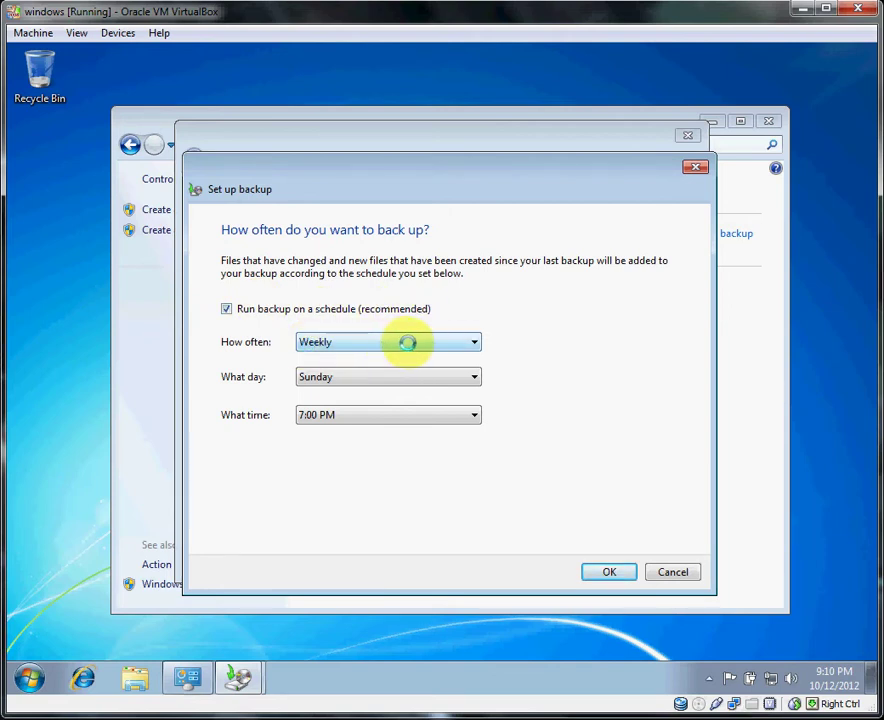
pyautogui.click(407, 342)
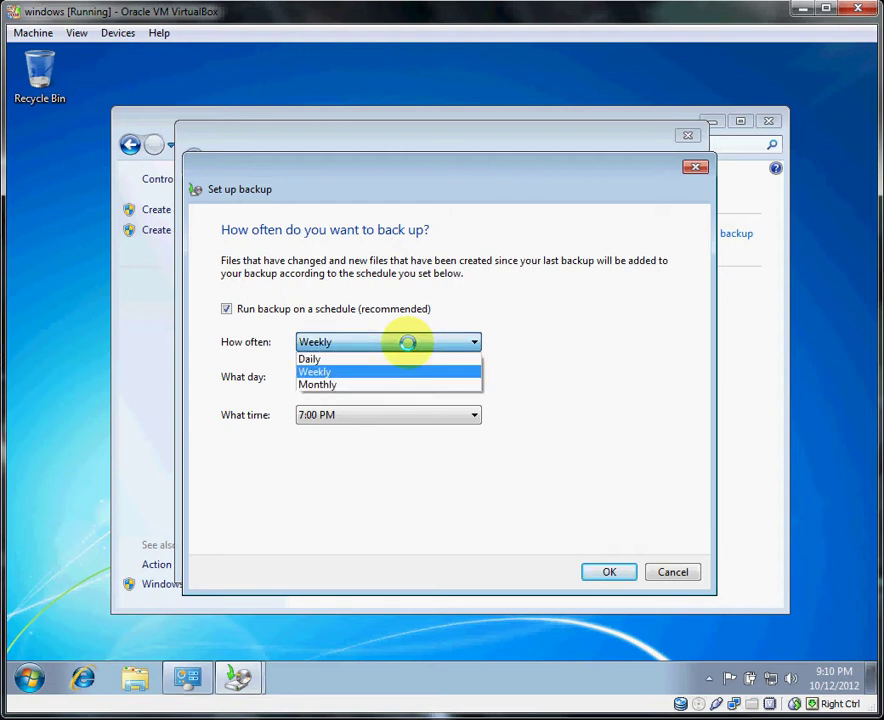
pyautogui.click(407, 342)
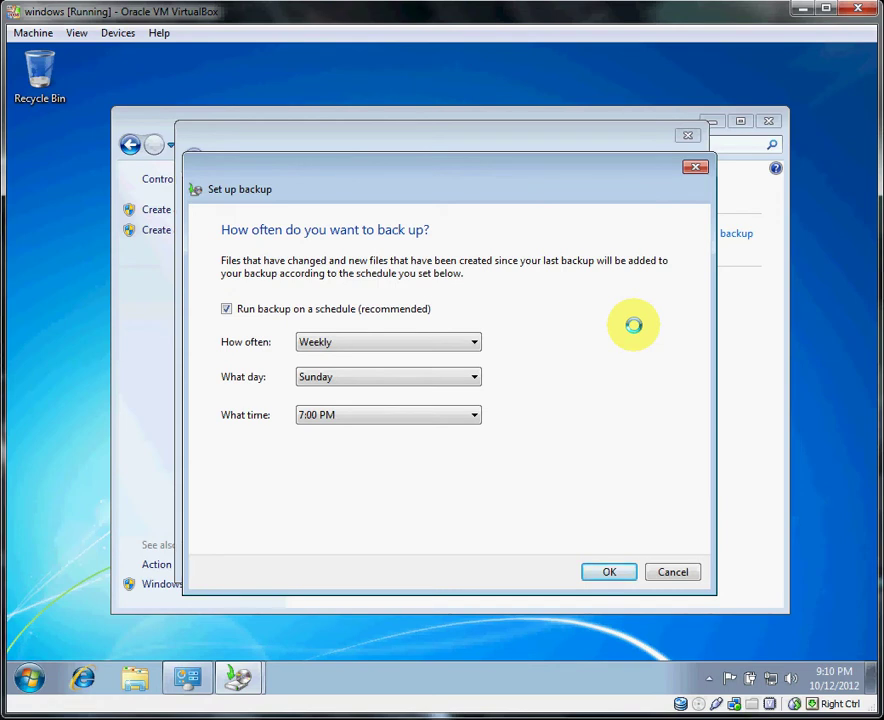
pyautogui.click(226, 308)
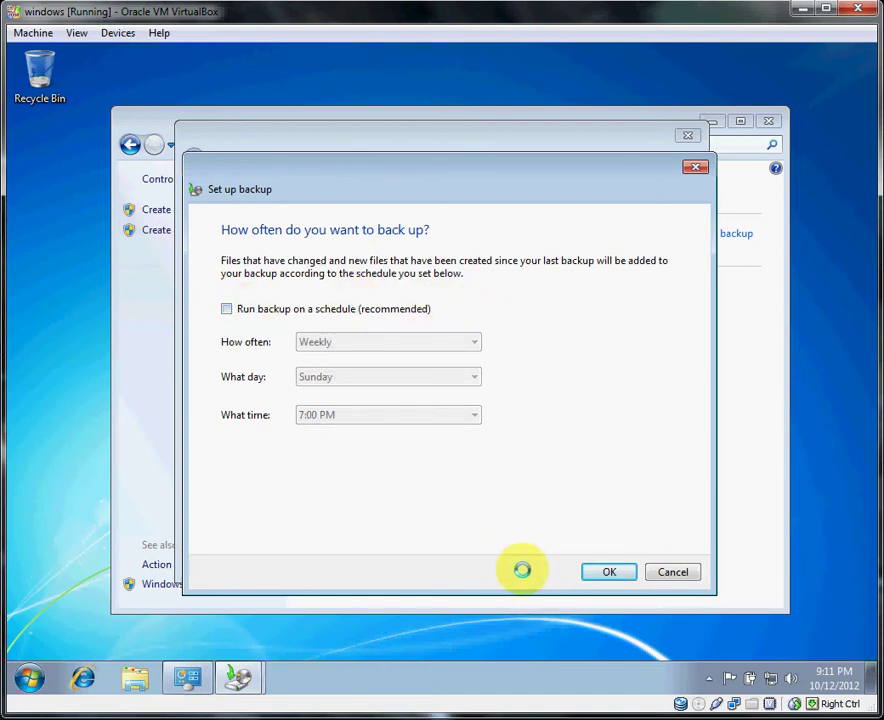
pyautogui.click(608, 572)
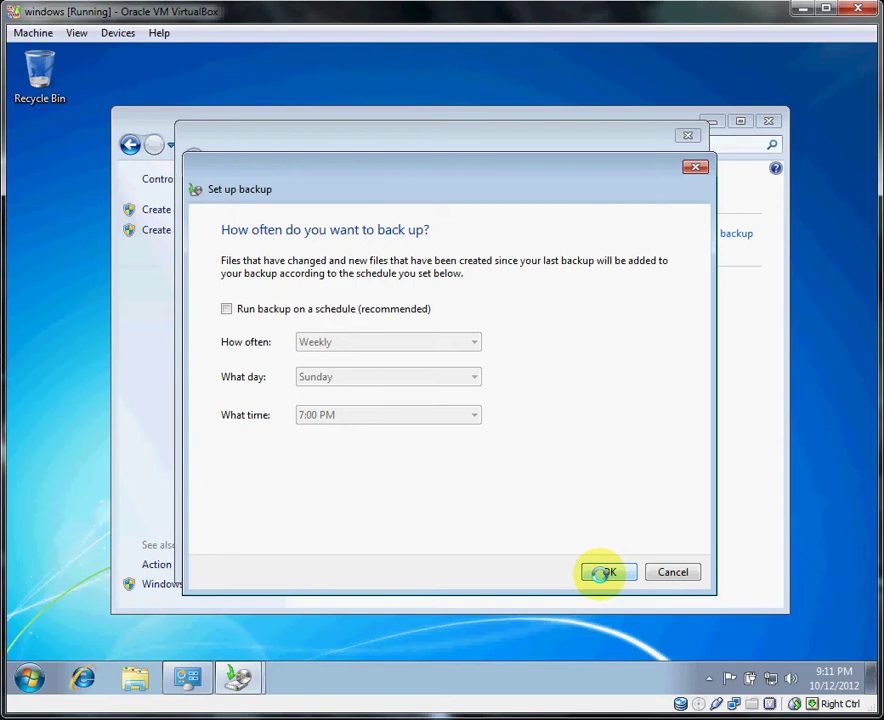
# Step: Confirm the unscheduled setting so the review shows the schedule as On demand
pyautogui.click(605, 572)
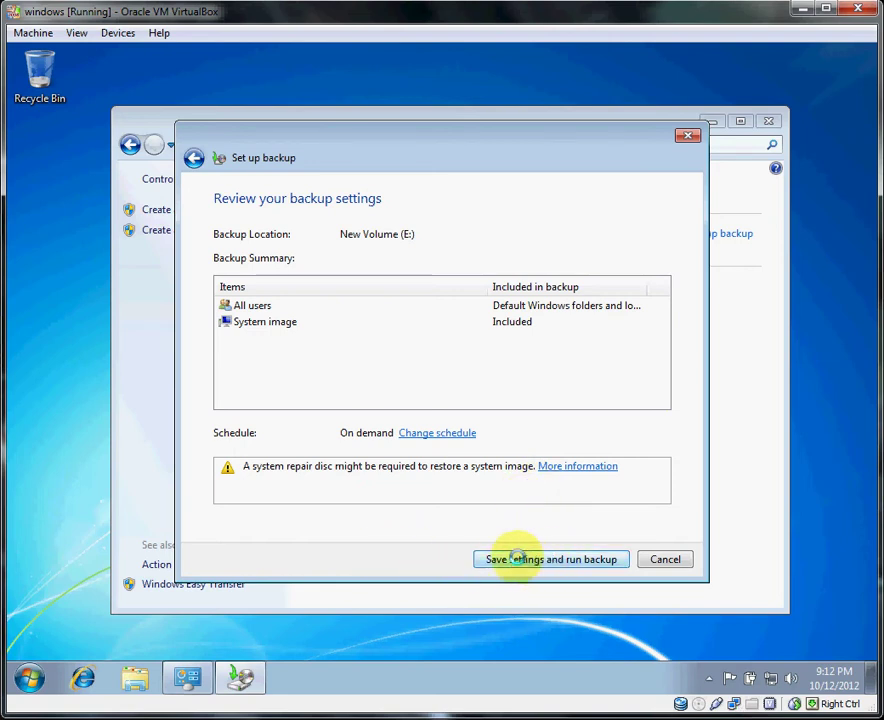
# Step: Save the backup settings and start the first backup to New Volume (E:)
pyautogui.click(515, 558)
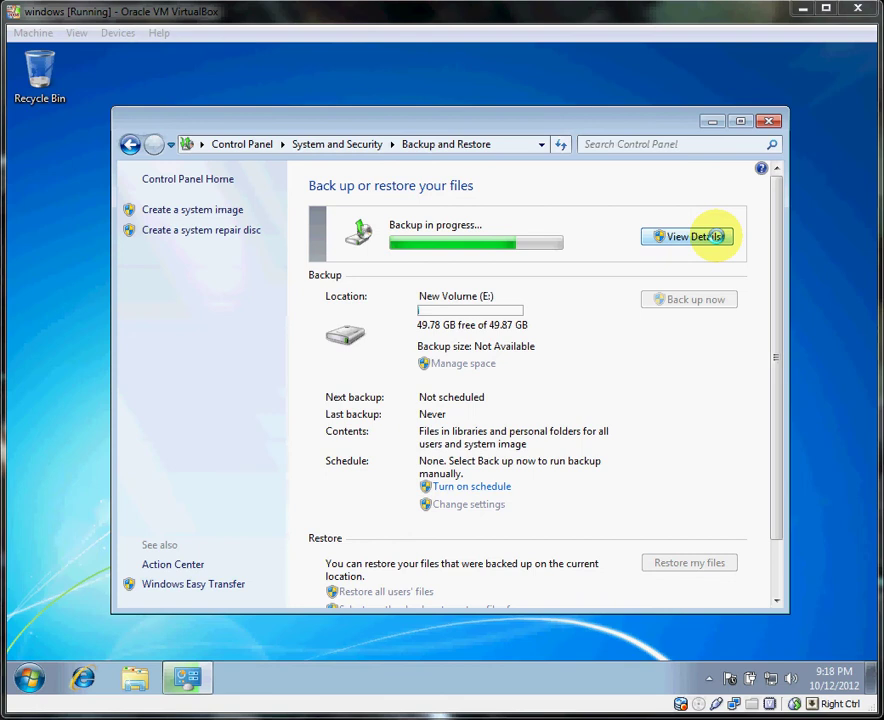
# Step: Show the running backup's details, now creating a system image of C:
pyautogui.click(707, 238)
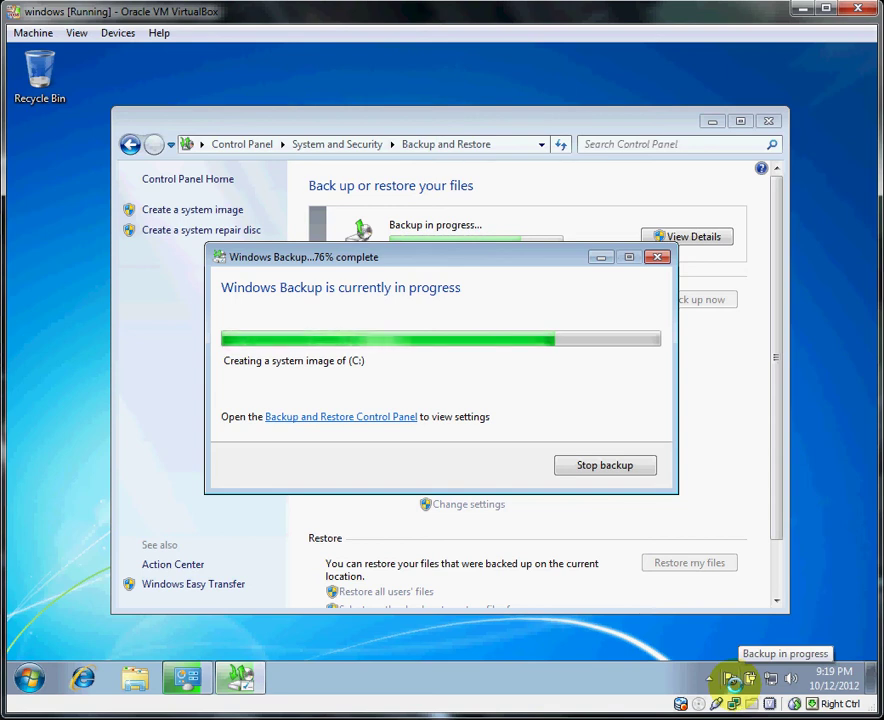
# Step: Check backup status from the tray notification, then dismiss it once the backup reaches 100%
pyautogui.click(733, 680)
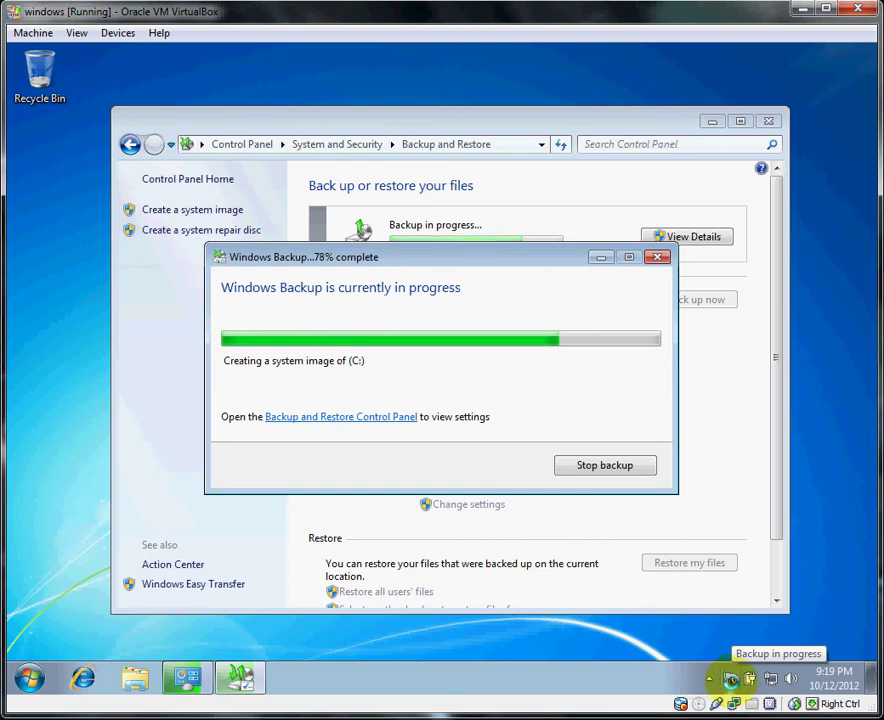
pyautogui.click(738, 678)
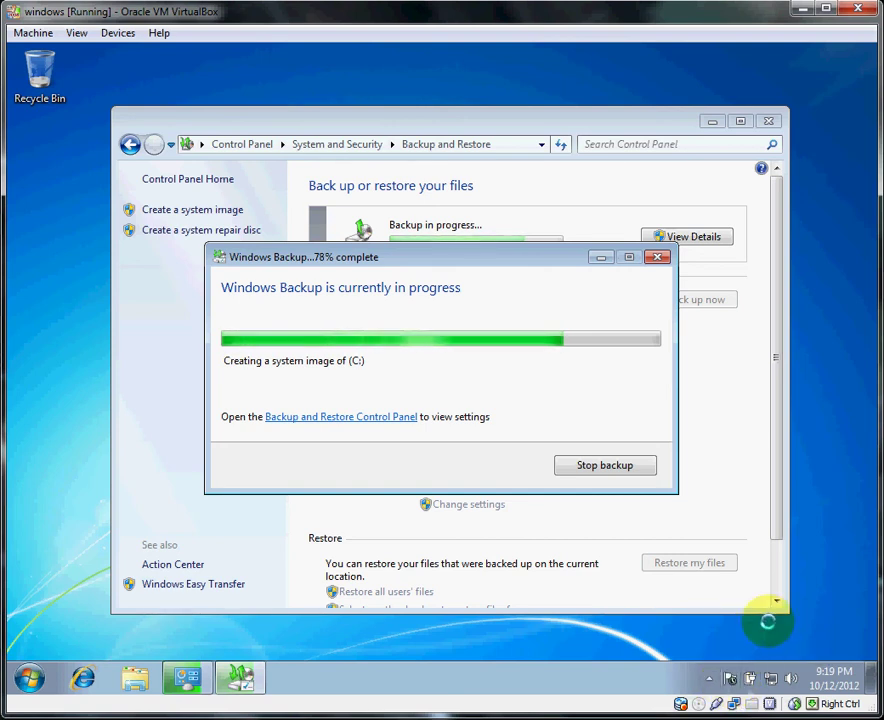
pyautogui.click(730, 677)
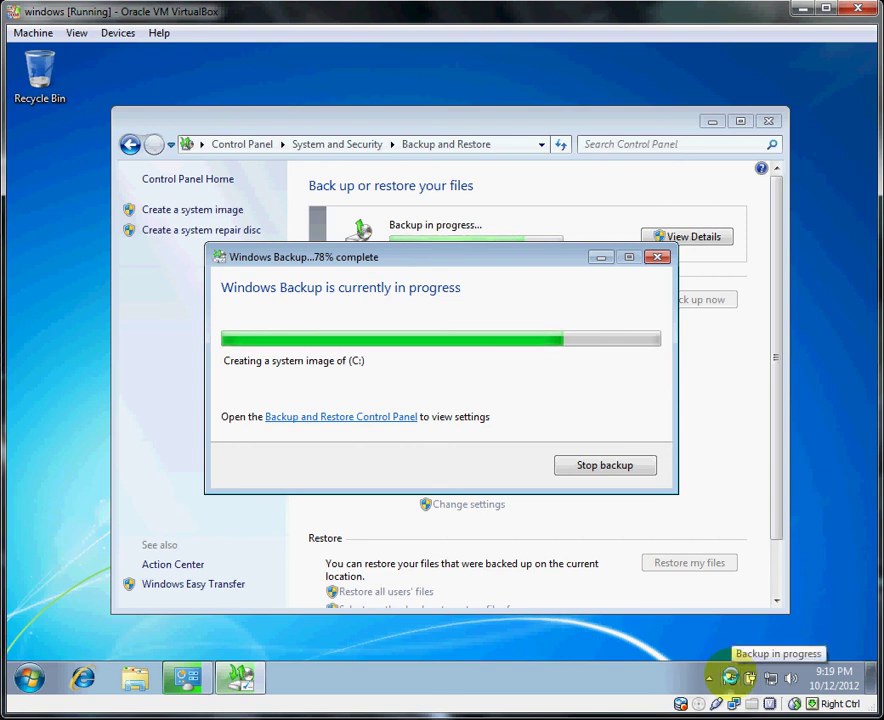
pyautogui.click(730, 677)
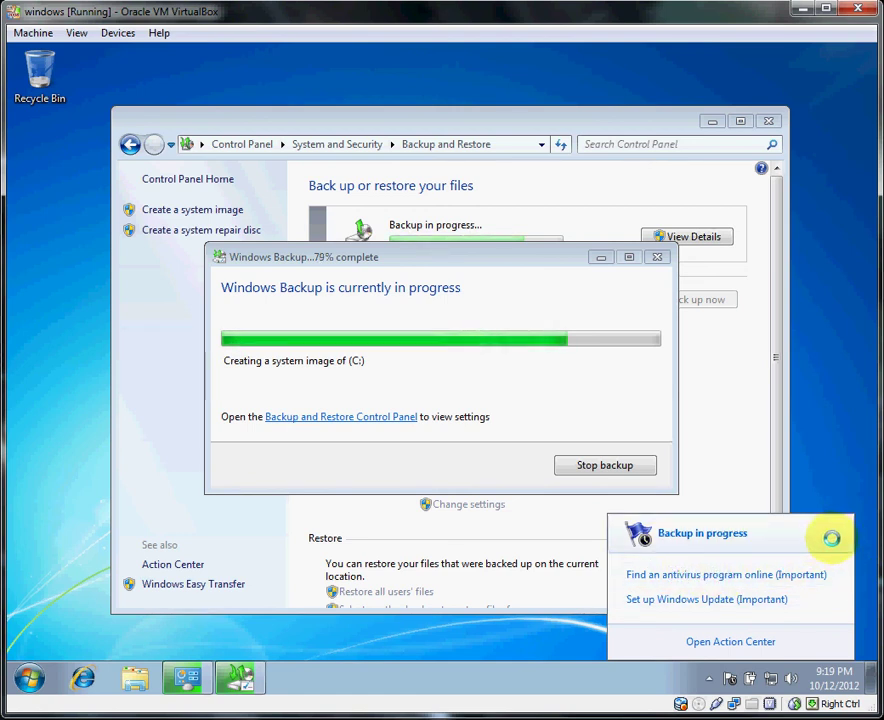
pyautogui.click(848, 449)
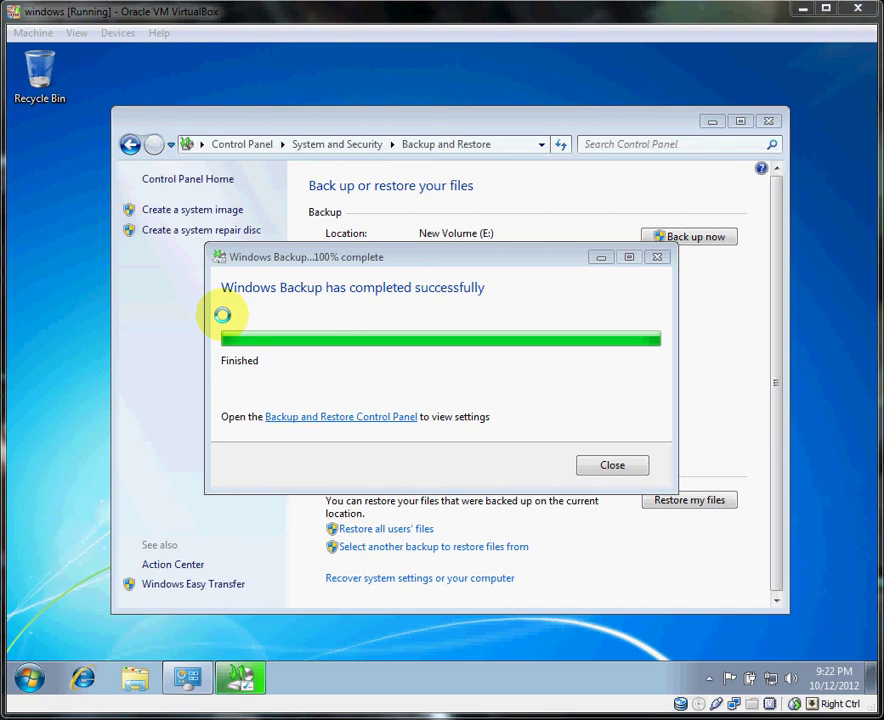
# Step: Dismiss the finished backup window, leaving the 6.52 GB backup on New Volume (E:) listed
pyautogui.click(606, 463)
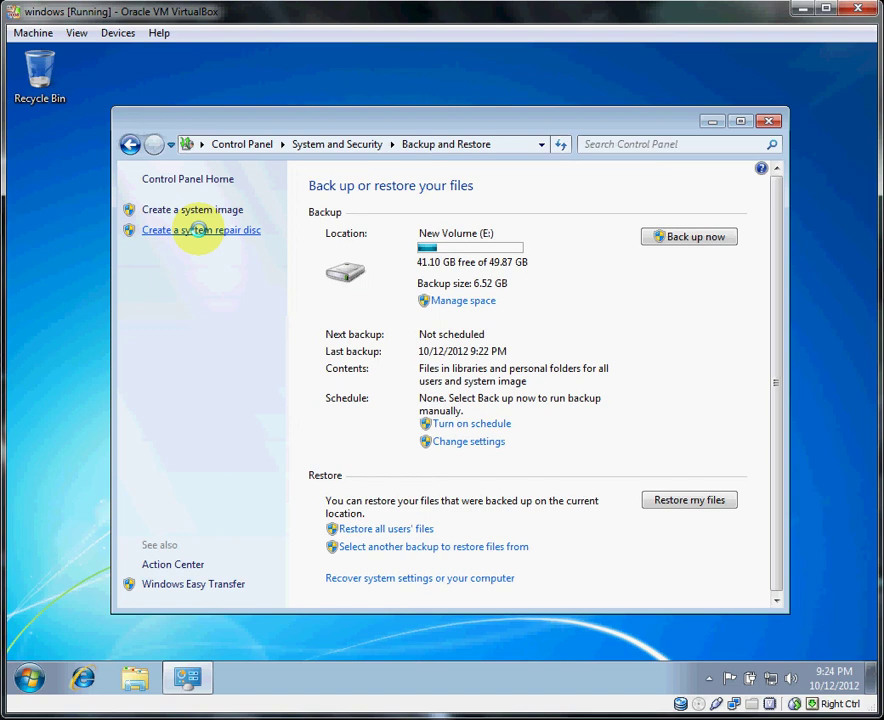
pyautogui.click(198, 230)
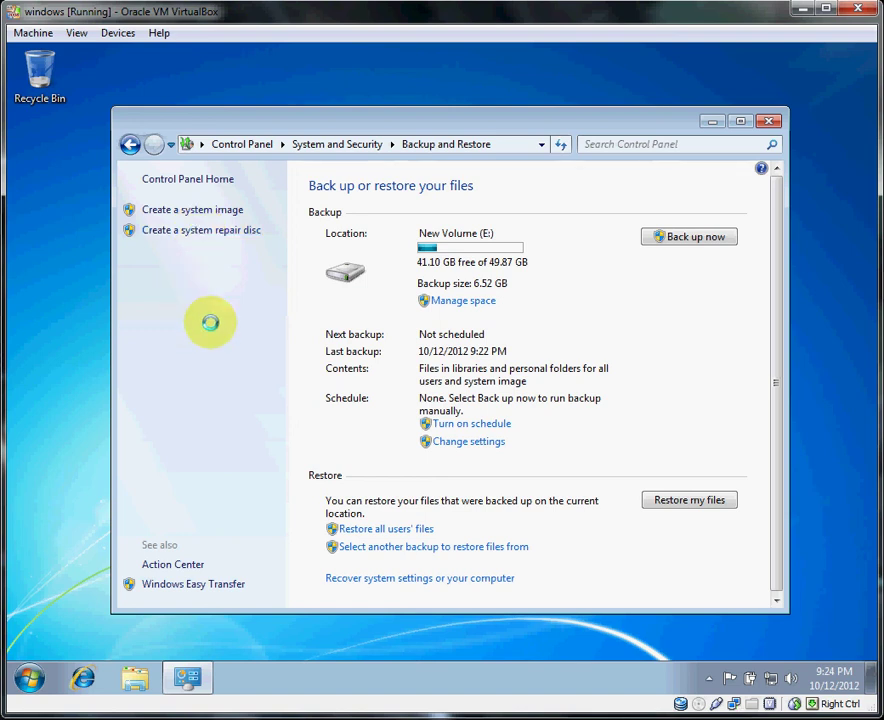